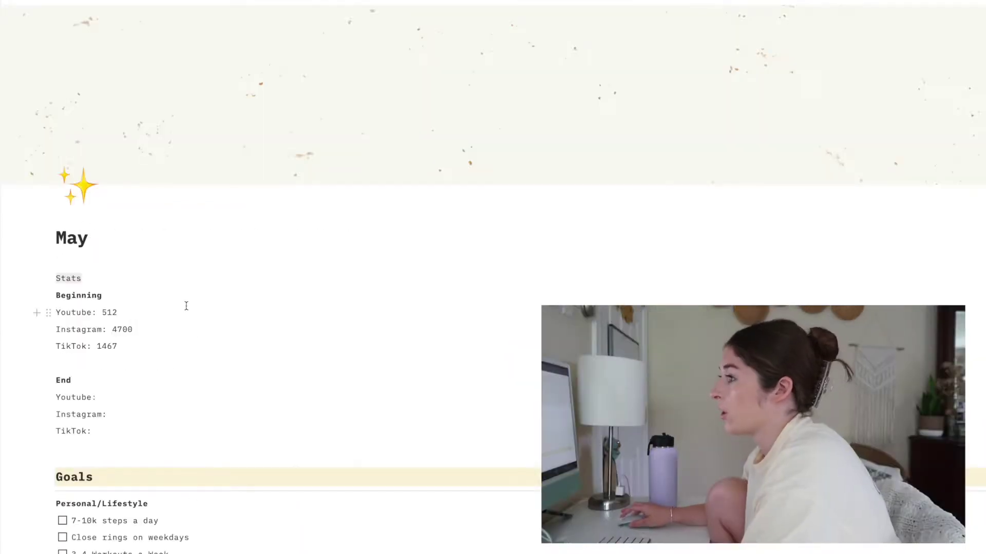
Enter 1695 as TikTok's end-of-month count in the May stats.
scroll(186, 306, "down", 3)
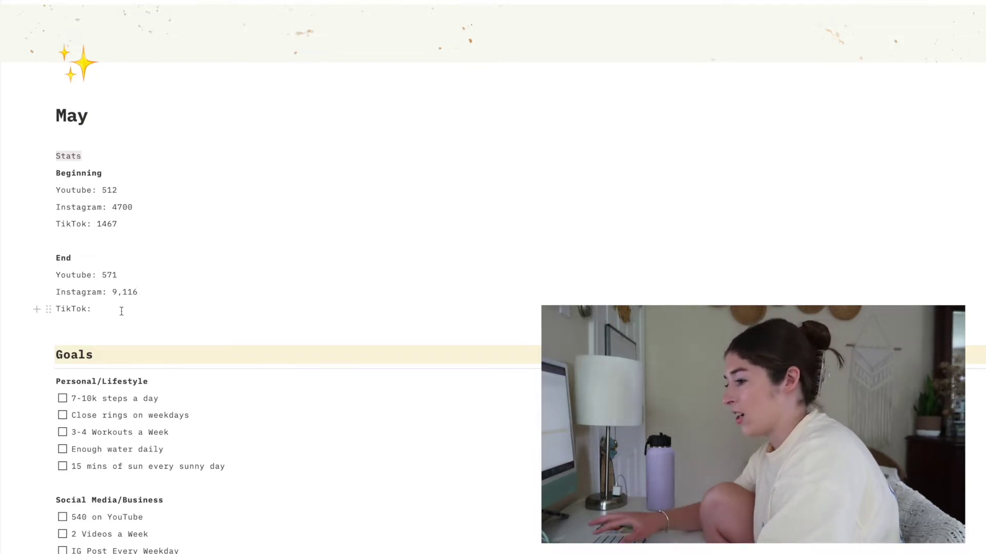
type("1695")
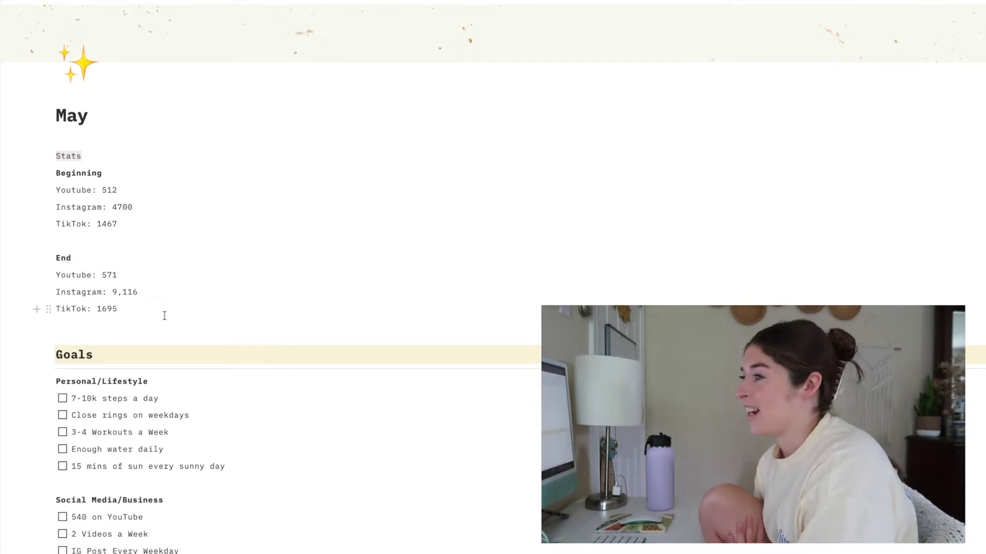
scroll(165, 315, "down", 5)
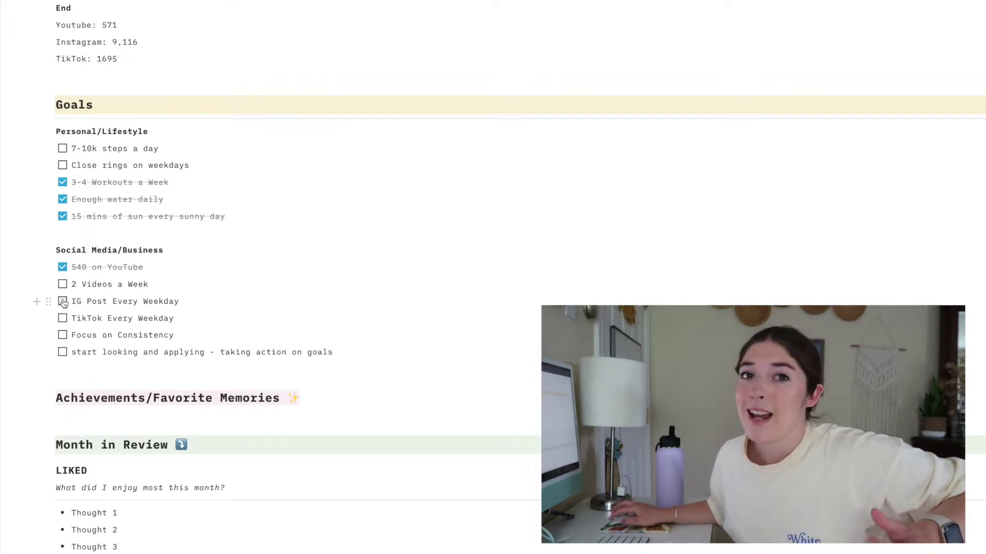
Tick the IG Post Every Weekday goal on the May page.
left_click(63, 302)
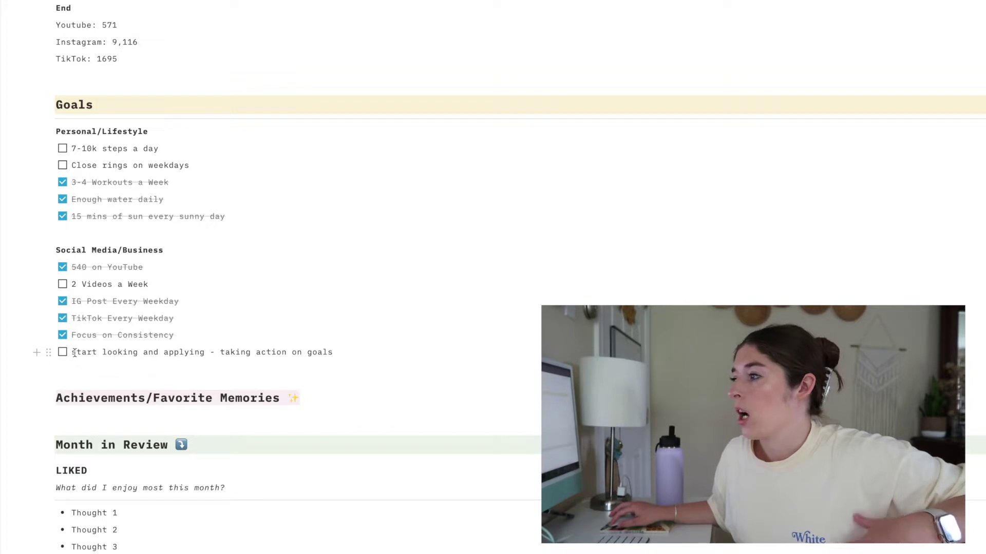
Check off the 'start looking and applying' goal on the May page.
left_click(62, 352)
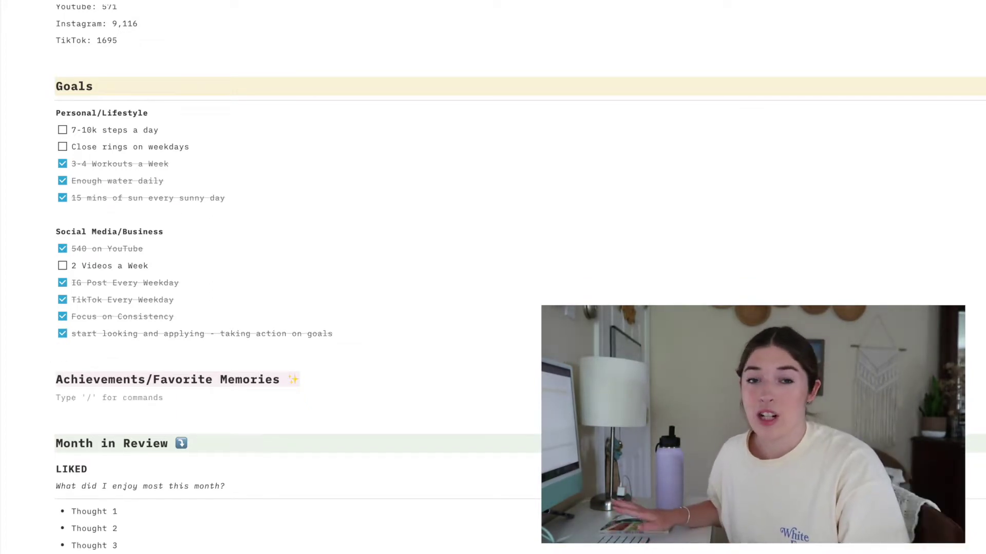
scroll(277, 277, "down", 2)
Bullet '9k on Instagram', 'so consistent on IG and tiktok' and 'applied for a job' under Achievements.
scroll(277, 277, "down", 1)
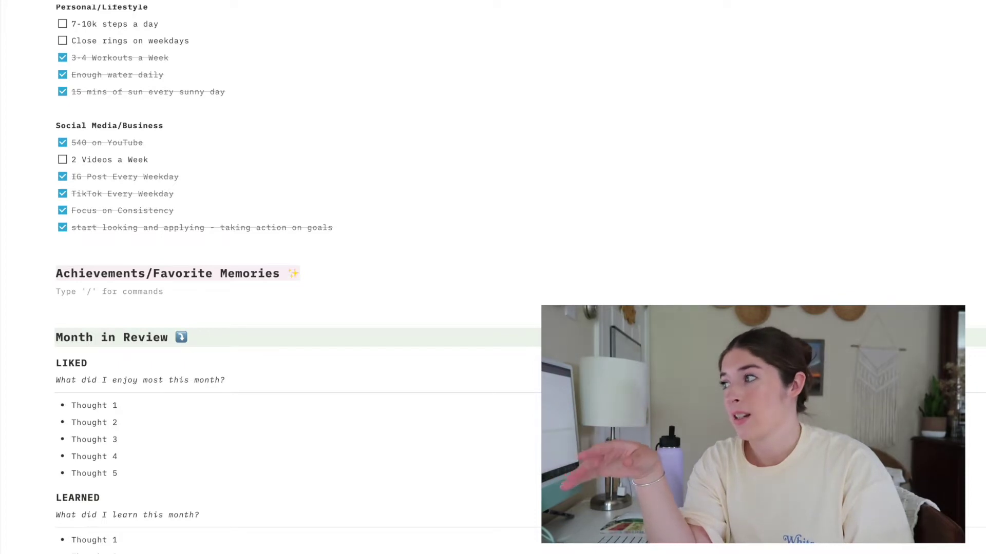
type("- ")
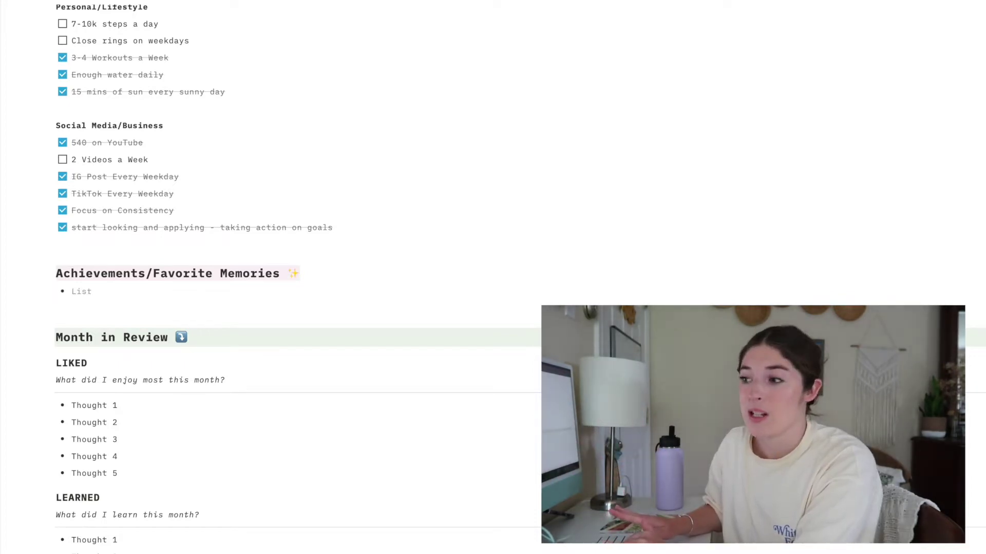
type("(")
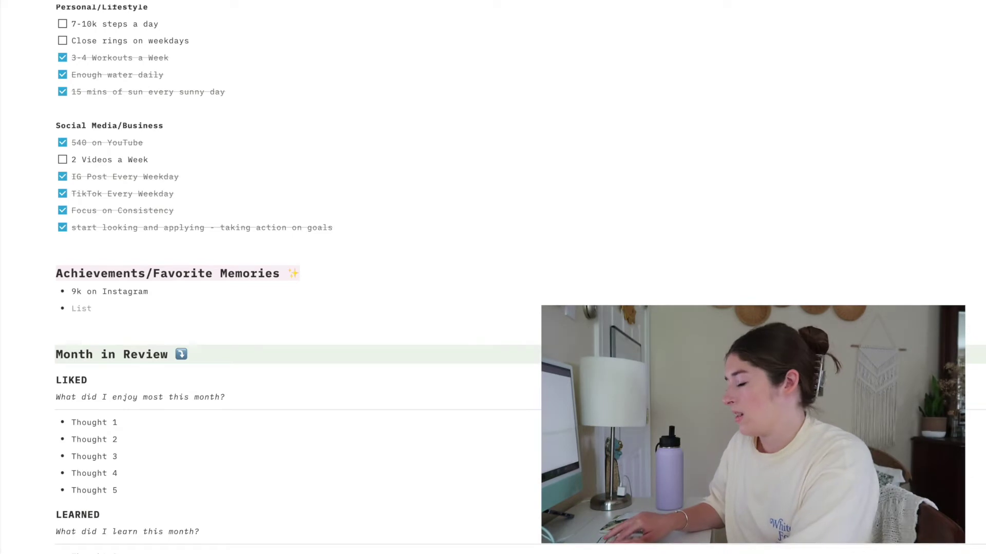
type("so consistent on IG and tiktok")
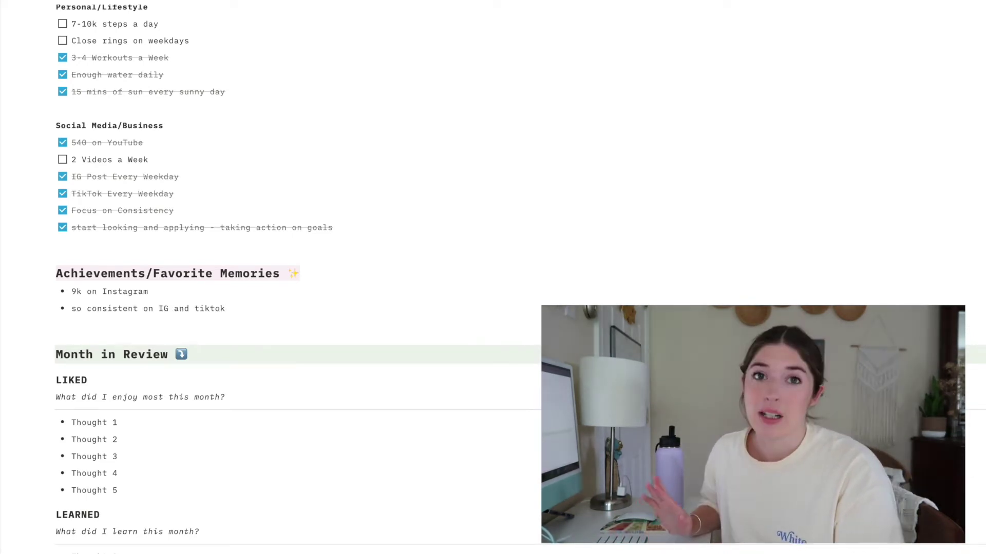
scroll(298, 277, "down", 3)
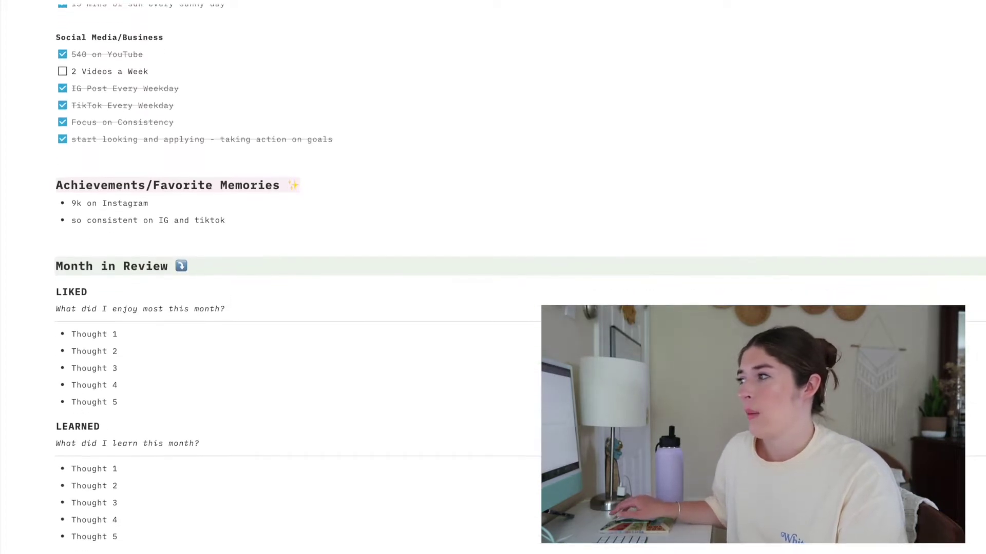
scroll(298, 277, "down", 5)
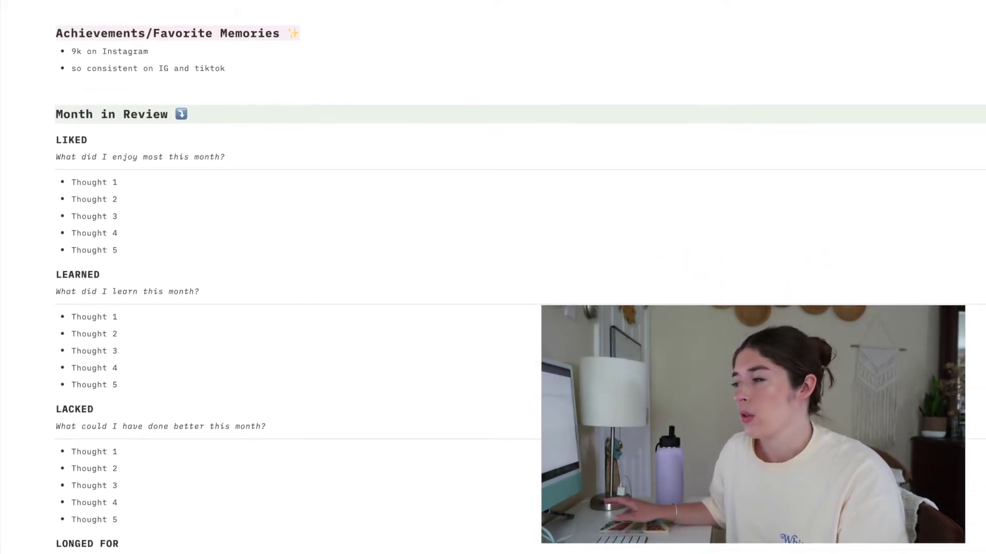
scroll(257, 374, "up", 3)
key("Return")
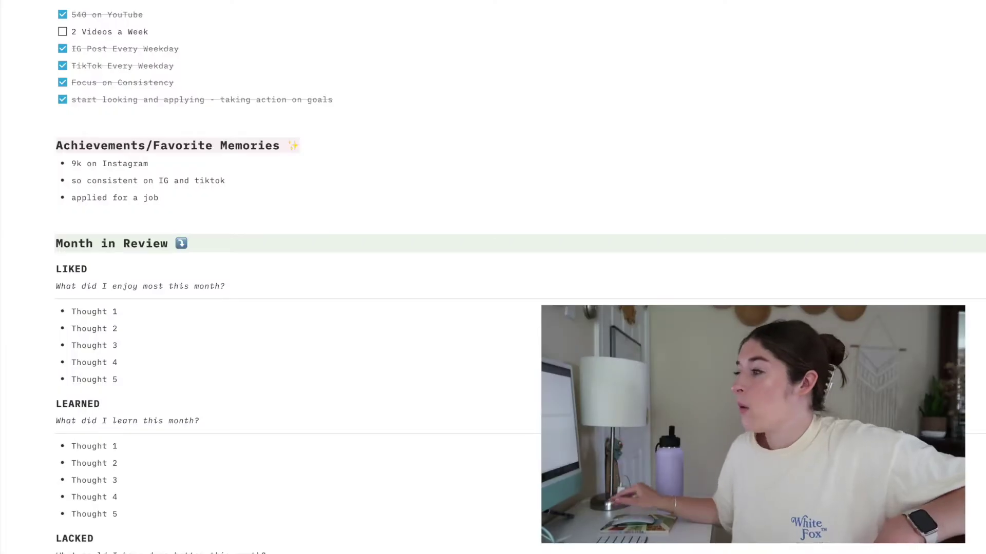
scroll(493, 277, "down", 2)
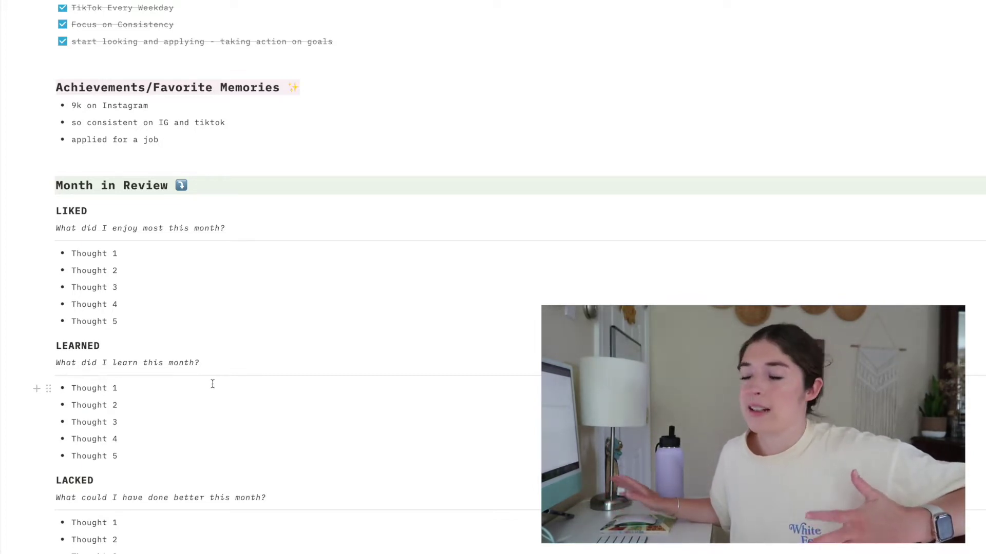
Replace LIKED placeholder with beach days, swimming, hot tub and pool, tiktok fun, sunsets, workouts.
left_click_drag(118, 322, 71, 253)
type("beach days")
key("Return")
type("swimming")
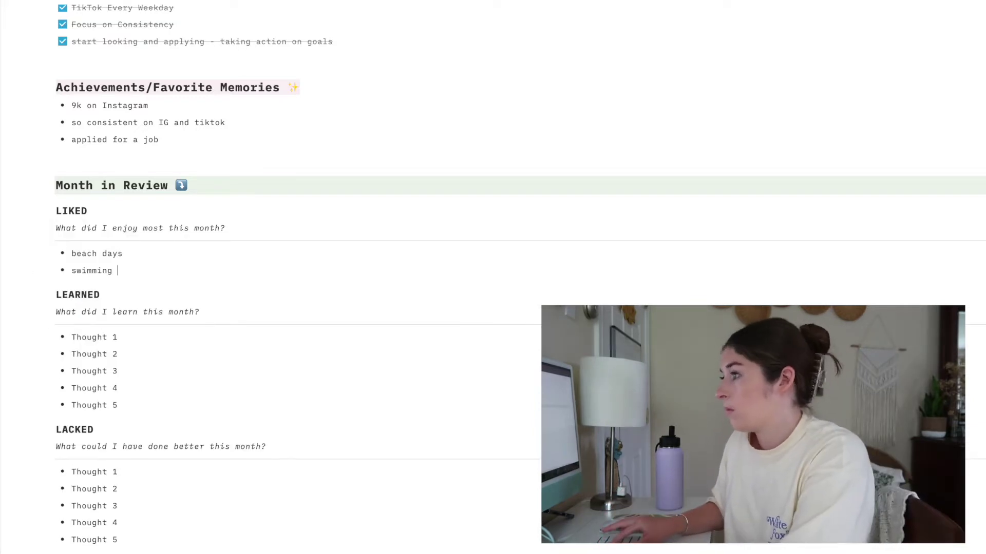
key("Return")
type("hot tub and pool")
key("Return")
type("posting consistently on IG and tiktoks")
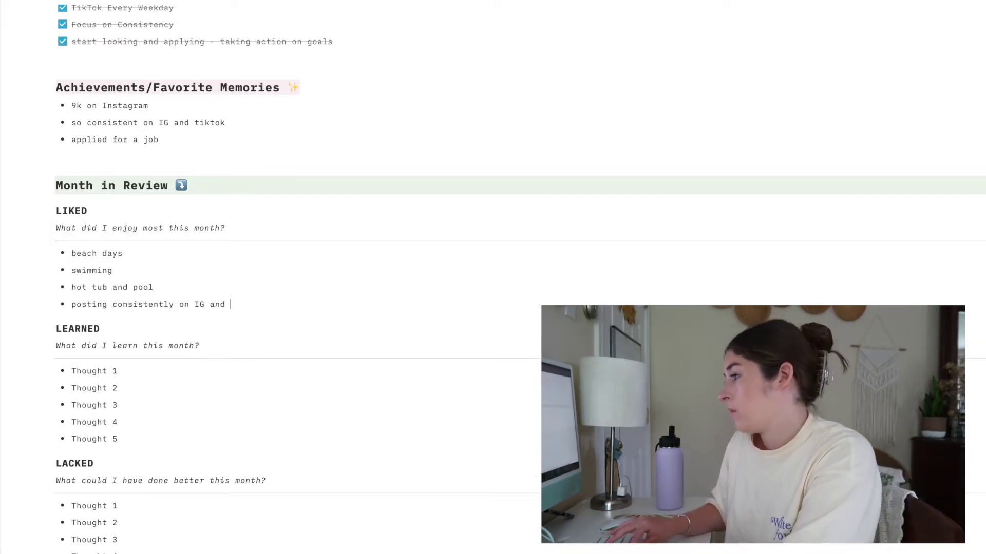
key("Return")
type("having a ton of fun with tiktok")
key("Return")
key("Return")
type("- sunsets")
key("Return")
type("workouts")
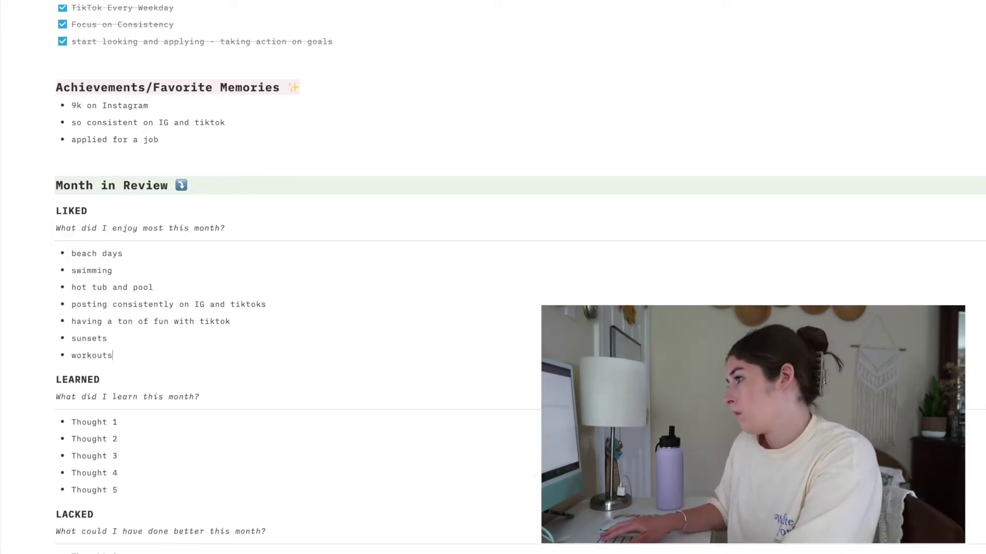
type("- reps and sets")
Replace the LEARNED placeholder with 'consistency is KEY' and 'take action'.
scroll(257, 277, "down", 5)
left_click_drag(118, 205, 71, 136)
key("BackSpace")
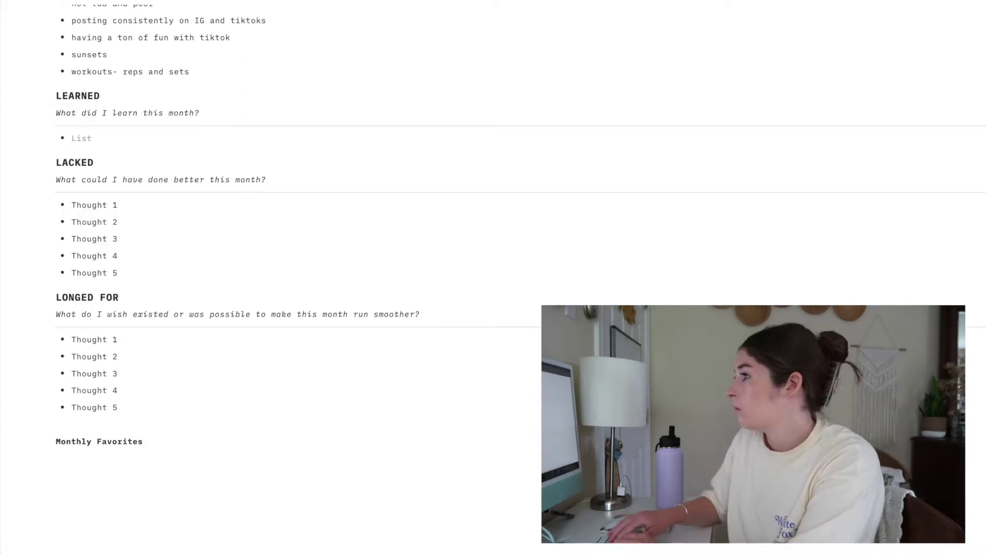
type("consistency is KEY")
key("Return")
type("take action")
Replace the LACKED placeholder with 'mindset about numbers' and 'push myself to take action more'.
left_click_drag(119, 290, 81, 211)
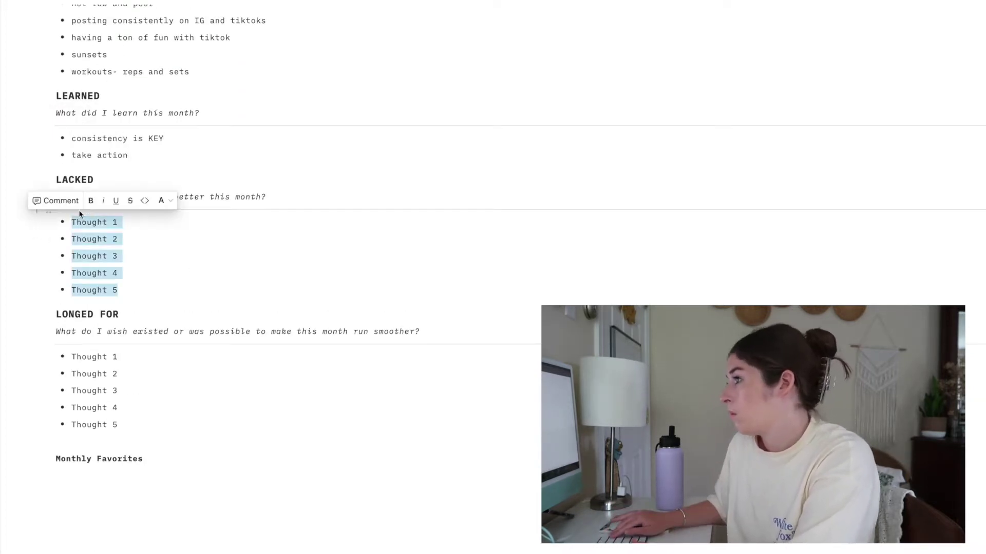
key("BackSpace")
type("mindset about numbers")
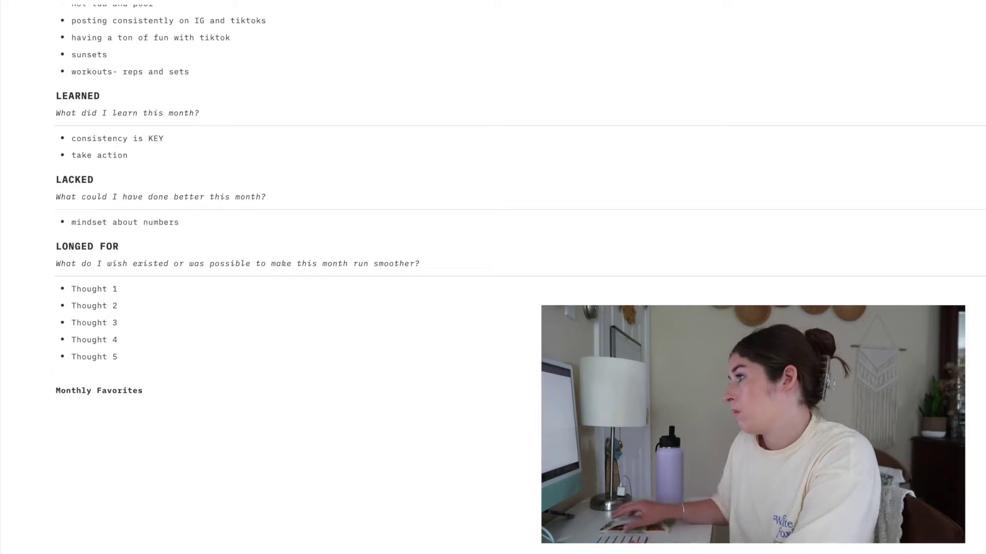
key("Return")
type("push myself to take action more")
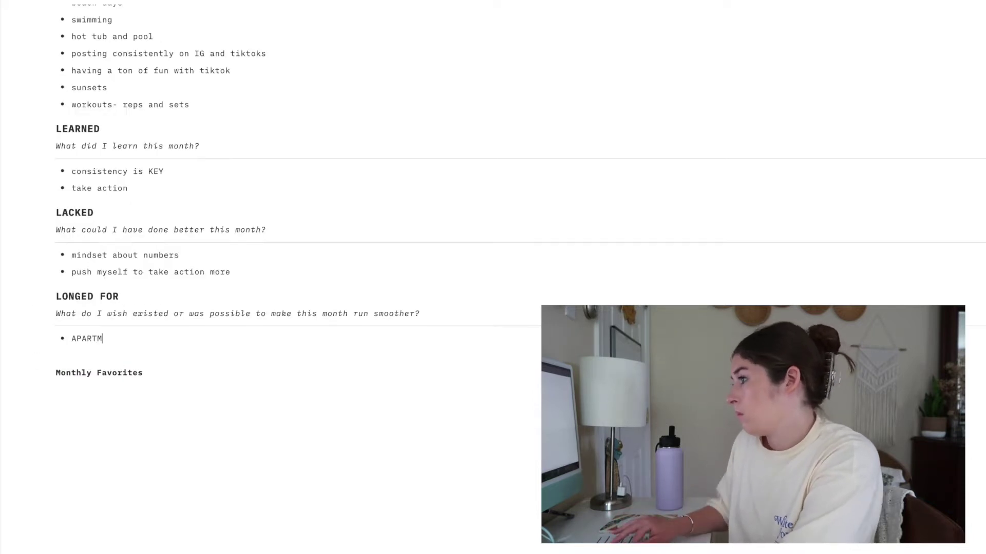
Add 'warm weather' under LONGED FOR.
type("ENTTTTTT")
key("Return")
type("warm weather")
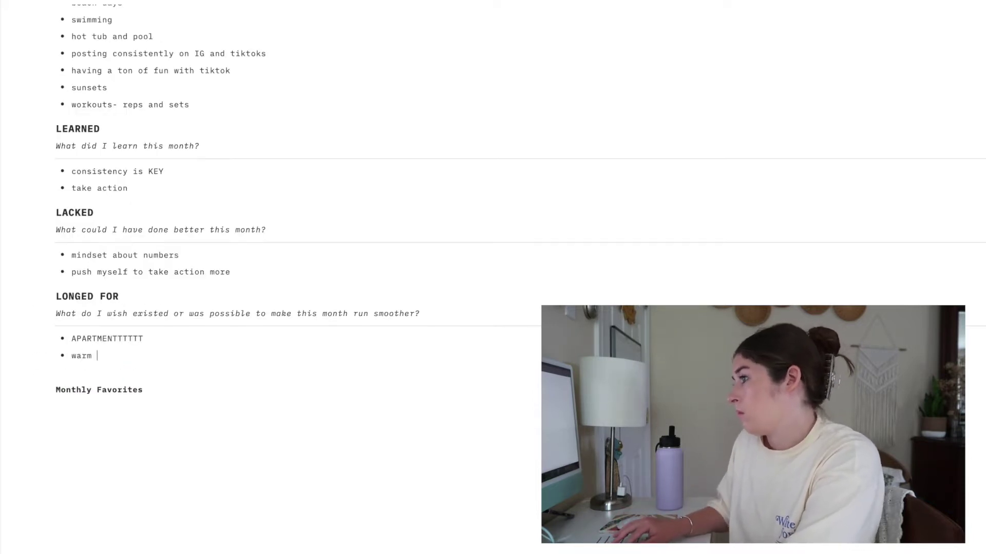
scroll(152, 324, "up", 4)
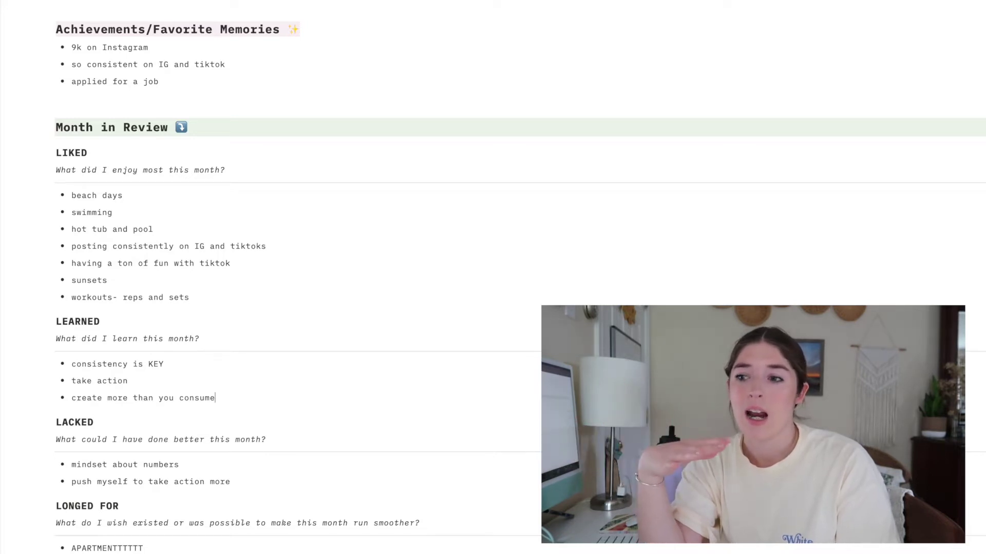
scroll(138, 379, "down", 5)
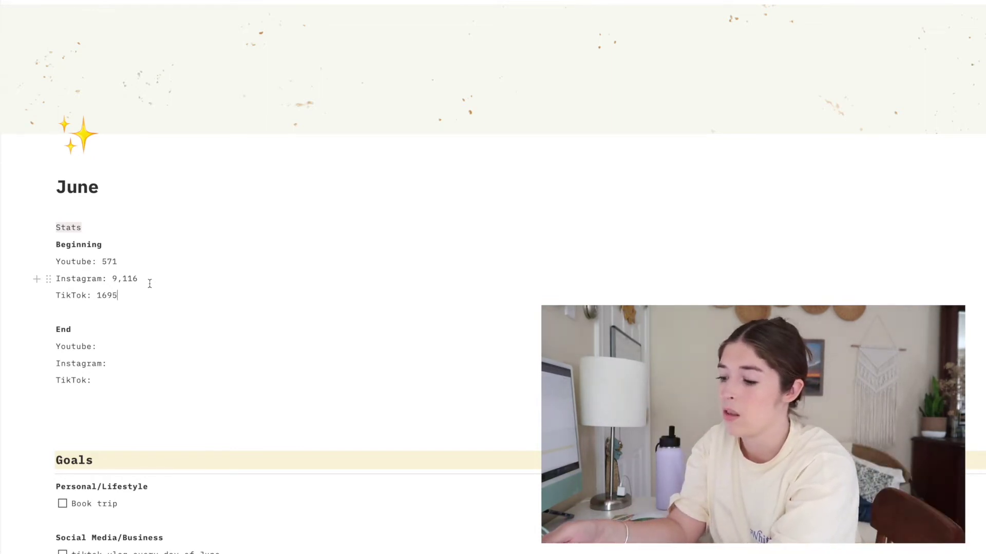
Scroll down the June page toward the Goals section.
scroll(149, 284, "down", 5)
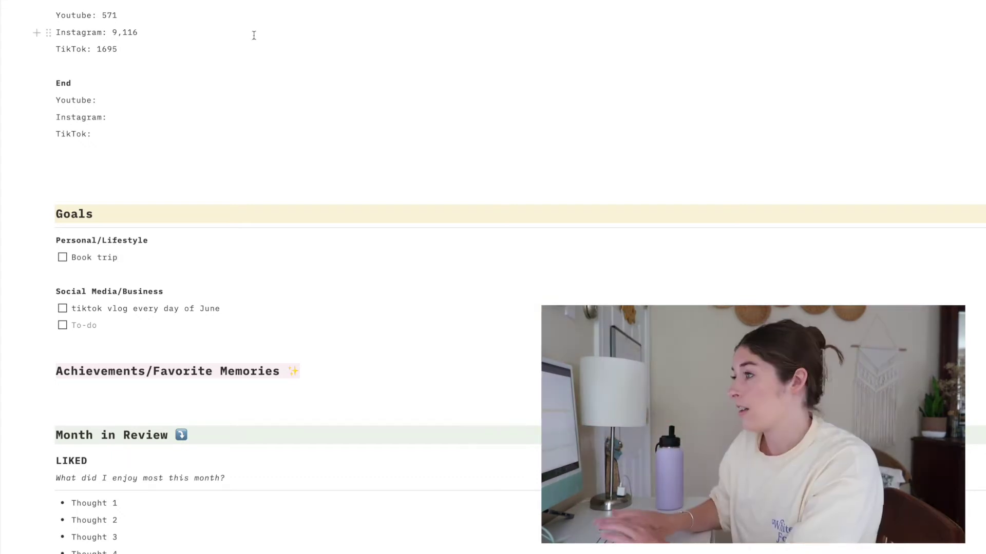
Add a new to-do below 'Book trip' in the Personal/Lifestyle goals.
key("Return")
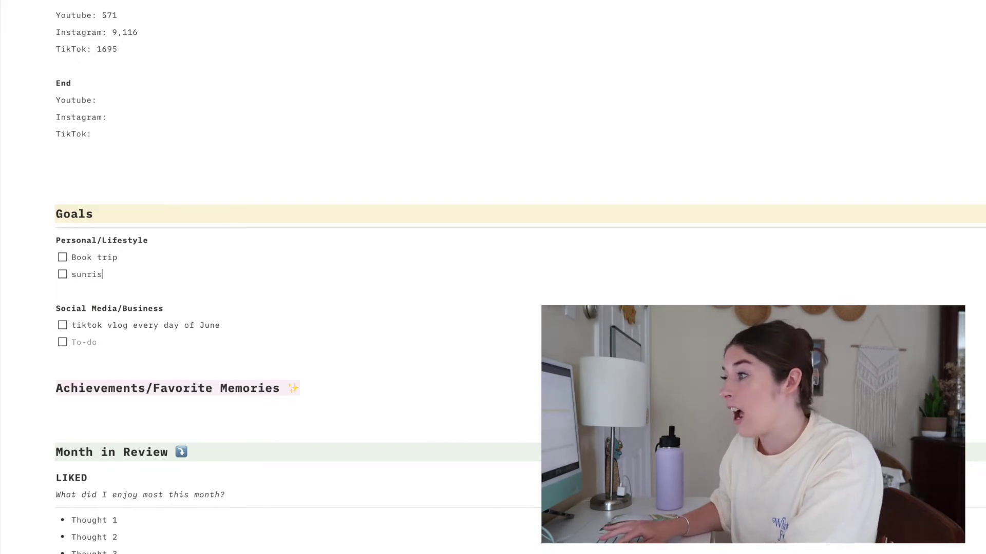
Add goals 'sunrise swim at least 1x', 'sunset swim at least 1x' and 'get a remote job (apply to jobs)'.
type("sunrise swim at least 1x")
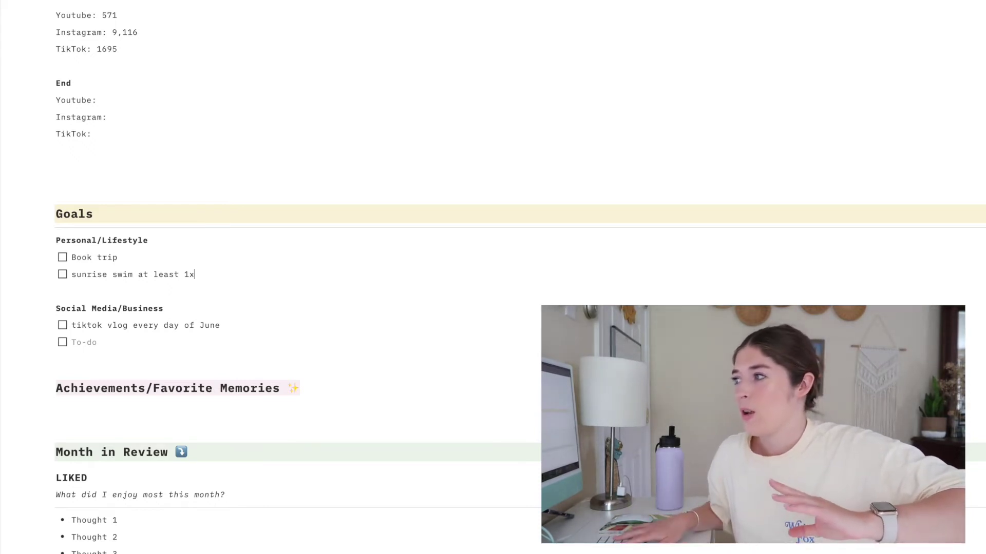
key("Return")
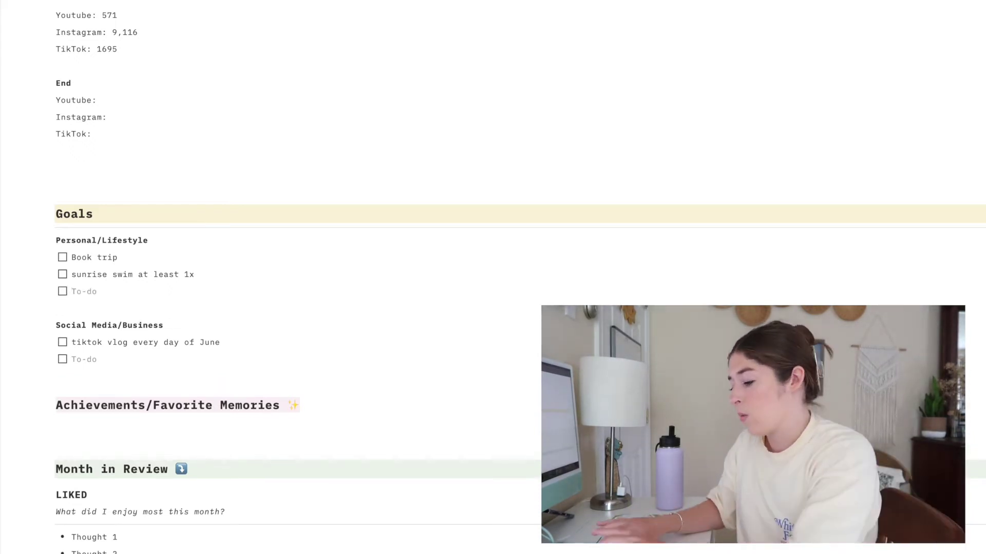
type("su")
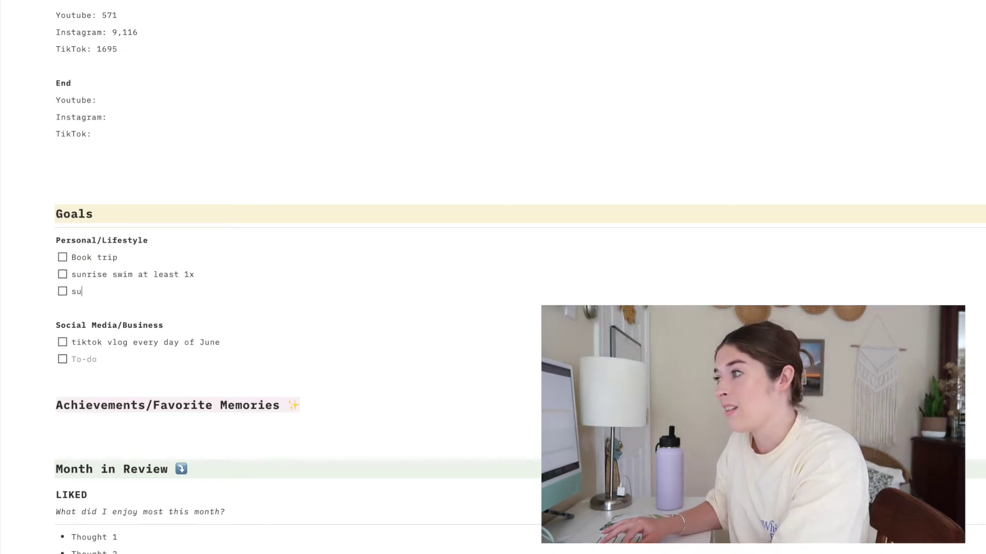
type("nset swim at least 1x")
key("Return")
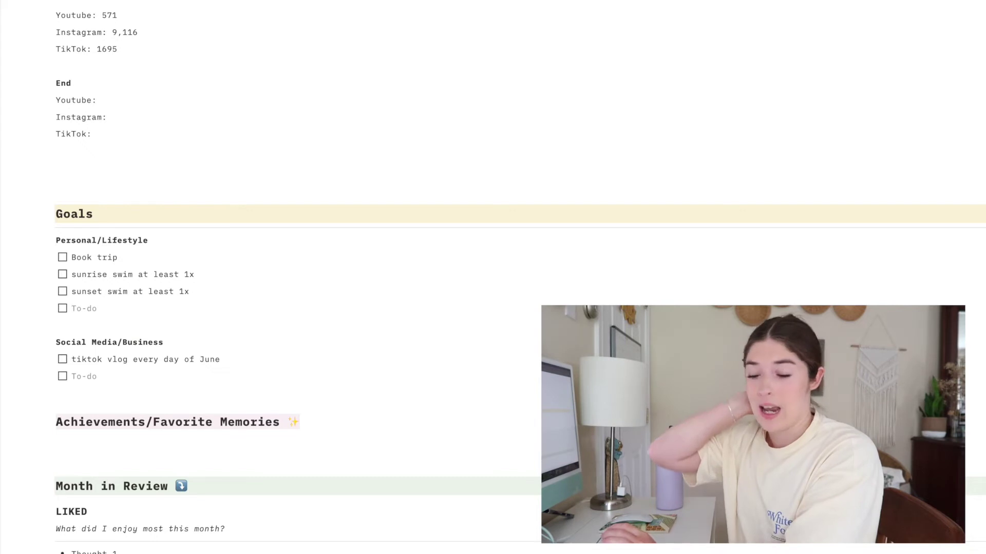
type("get a remote job (apply to jobs)")
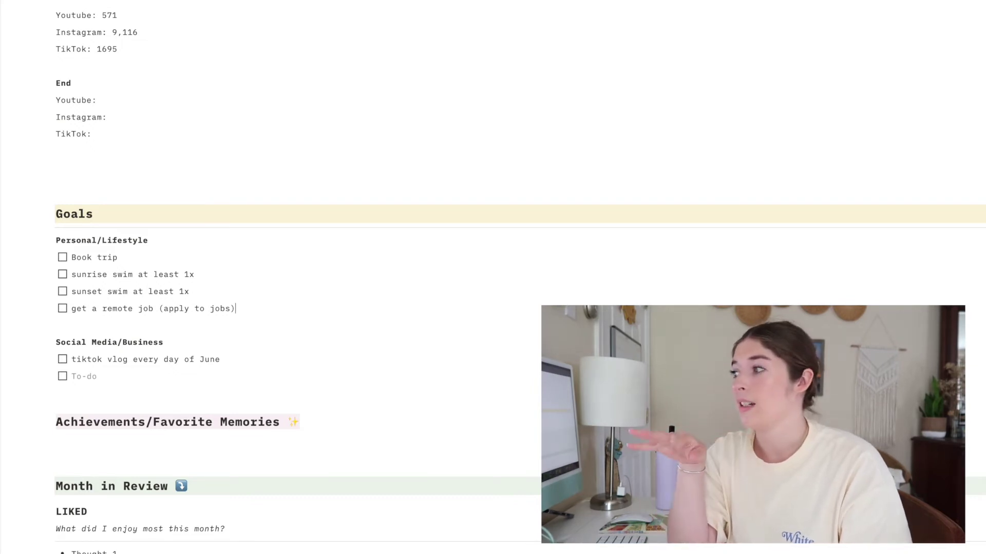
key("Return")
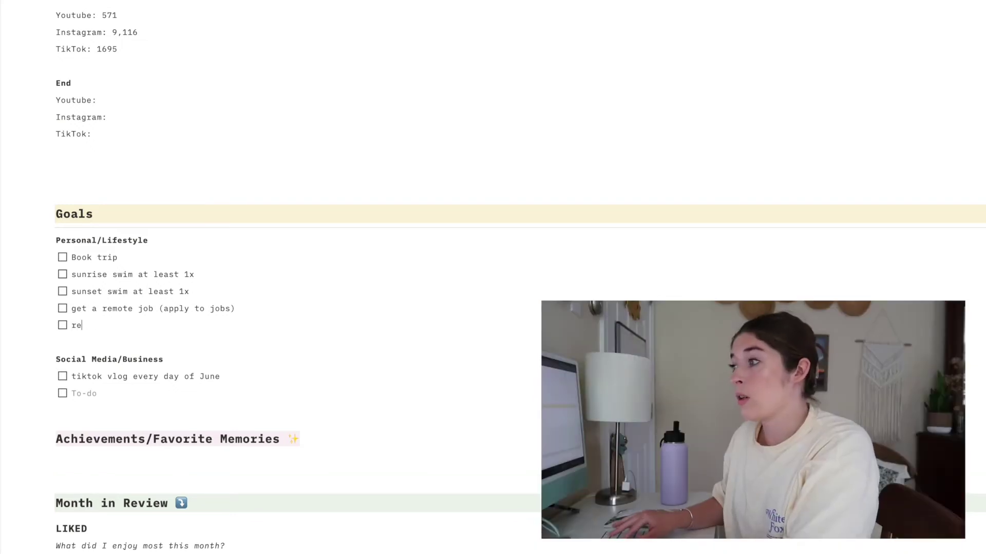
Add 'read 1 book', '4 workout a week (reps and sets)', '5k steps a day', then '10k on Instagram'.
type("read 1 book")
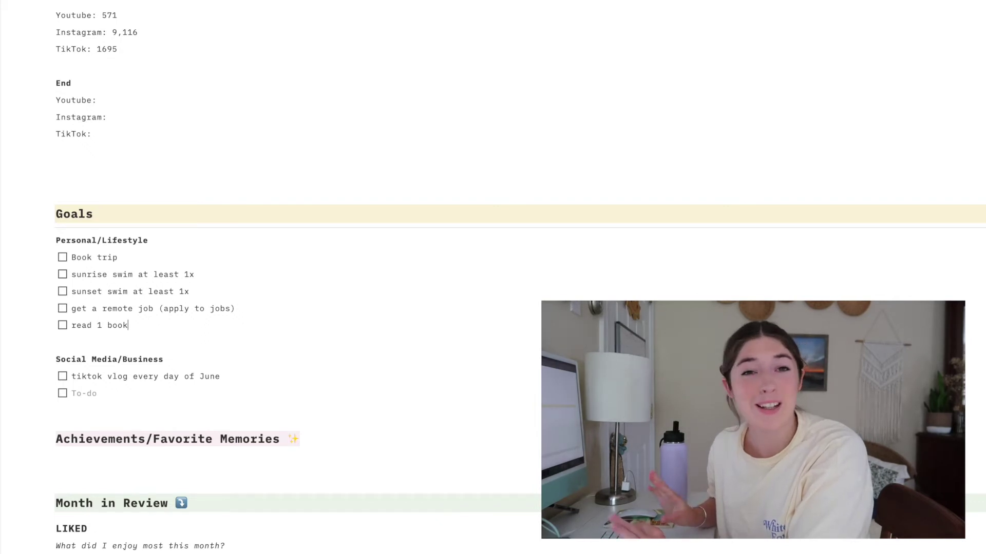
key("Return")
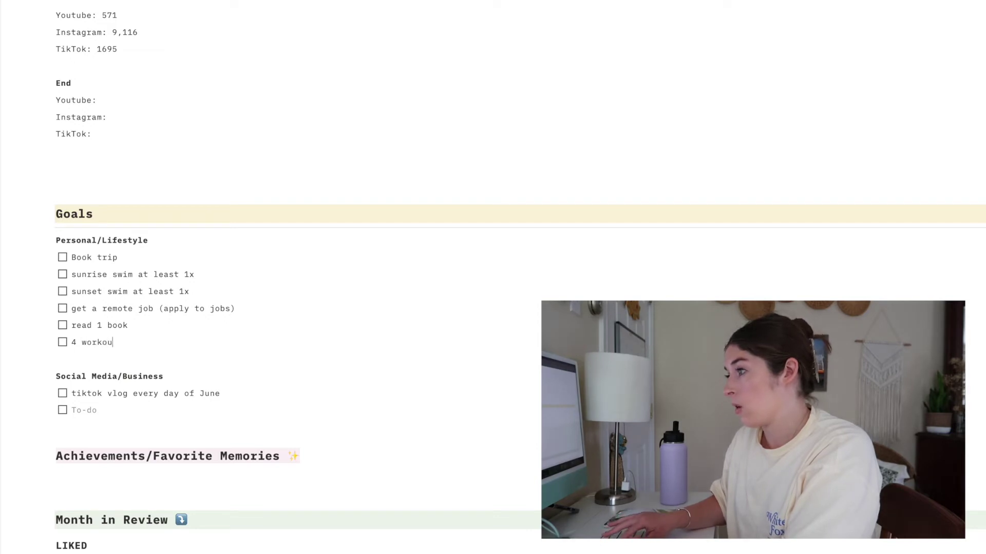
type("4 workout a week (reps and sets)")
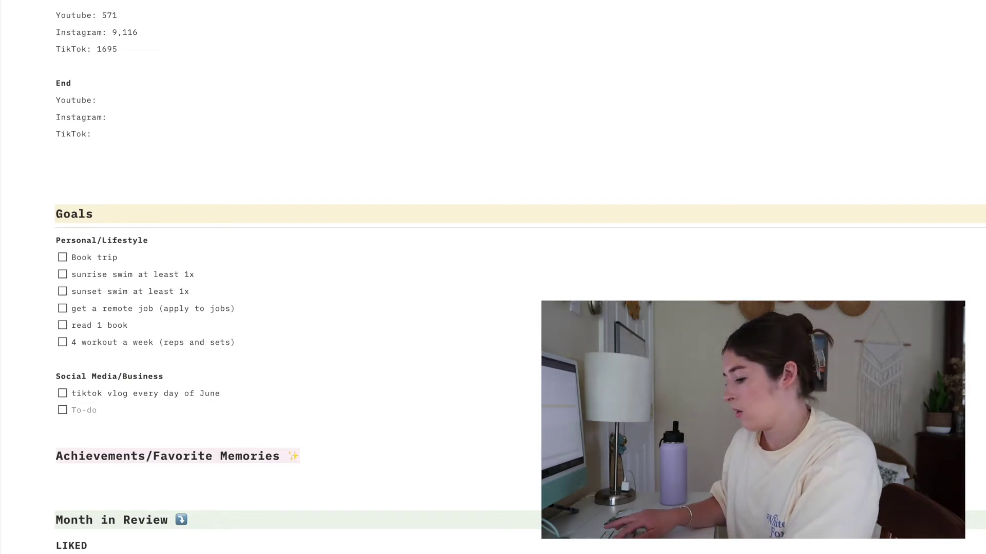
key("Return")
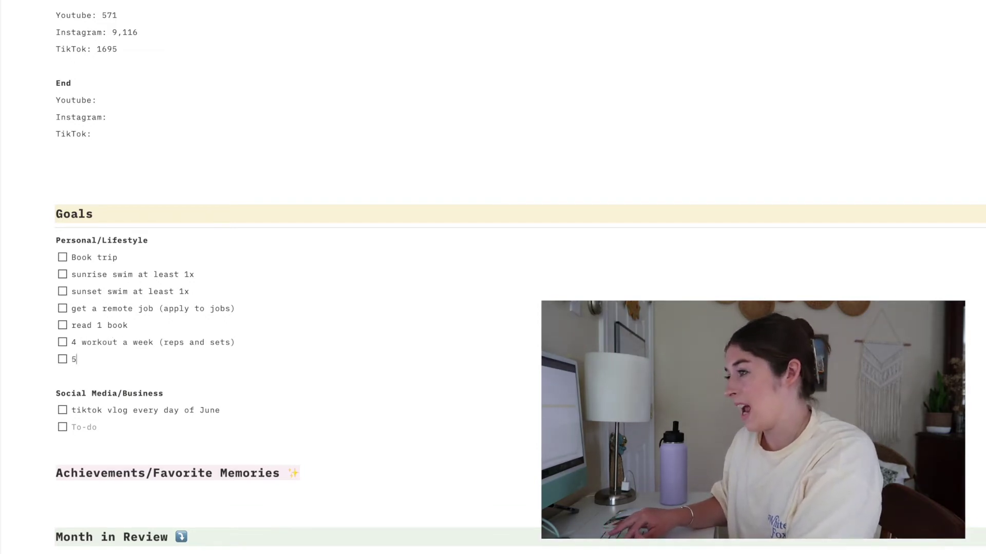
type("5k steps a day")
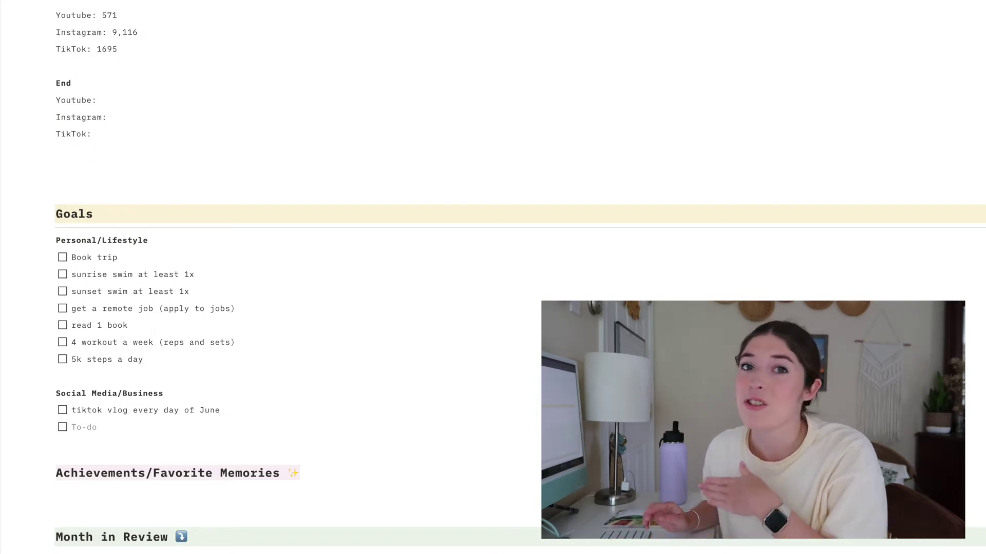
key("Return")
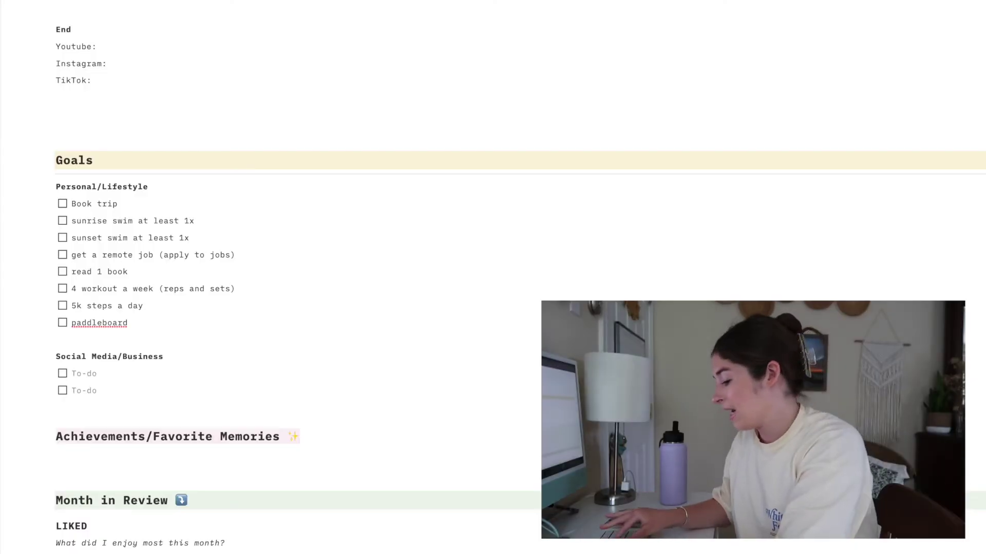
type("10k ")
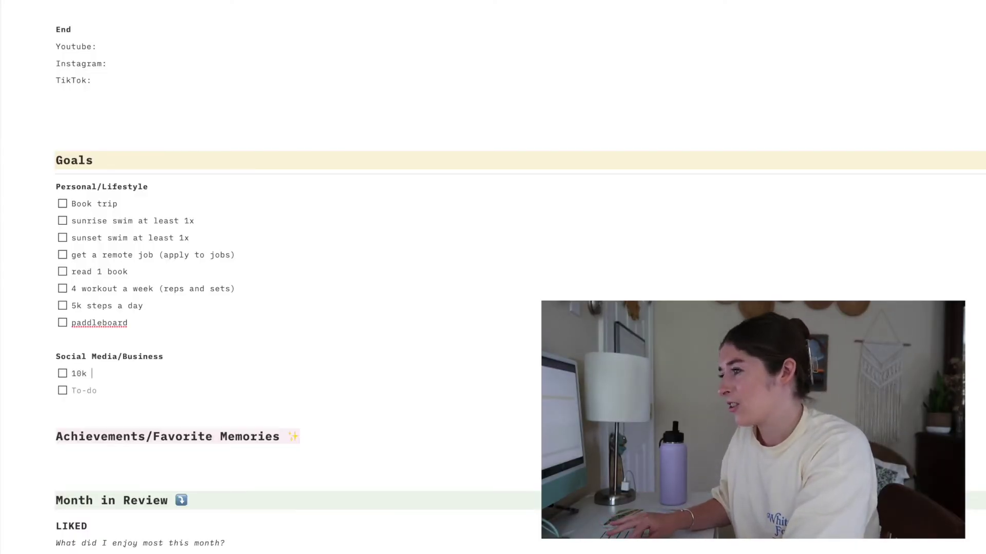
type("on Instagram")
Add to-dos: 2 reels a day, 3 tiktoks a day, 2 YT videos a week, consistency, 600 subs on youtube, 2-3 feed posts.
key("Return")
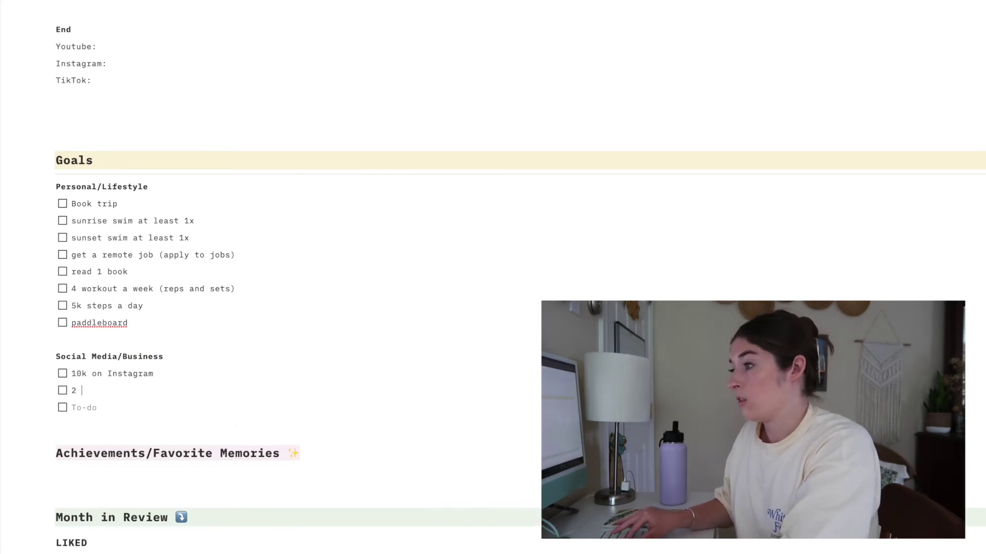
type("2 reels a day")
key("Return")
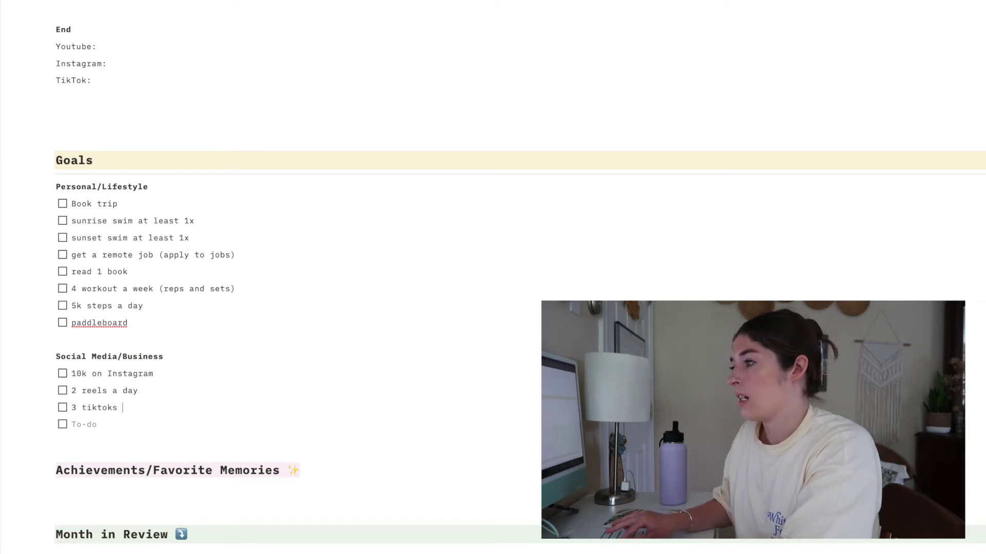
key("Return")
type("2 YT videos a week")
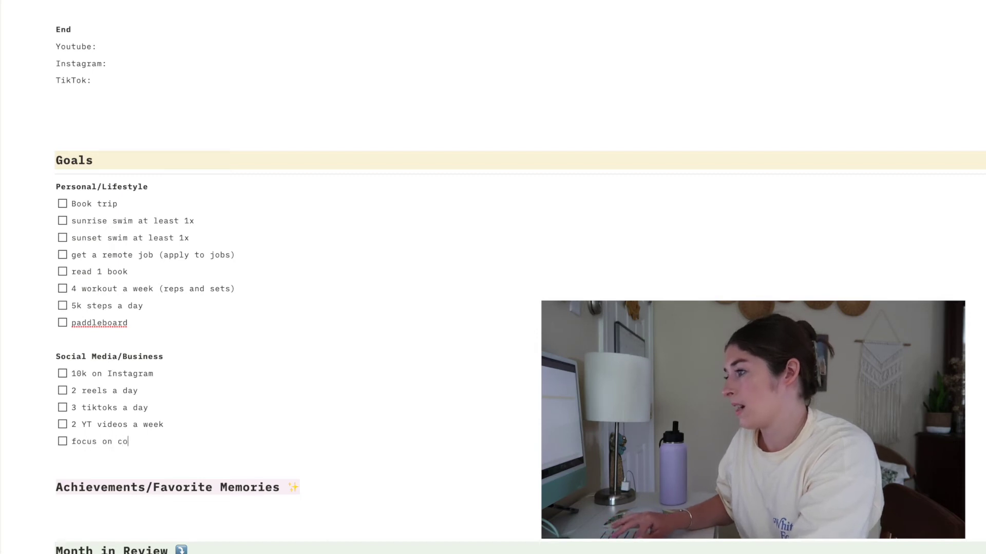
type("nsistency")
key("Return")
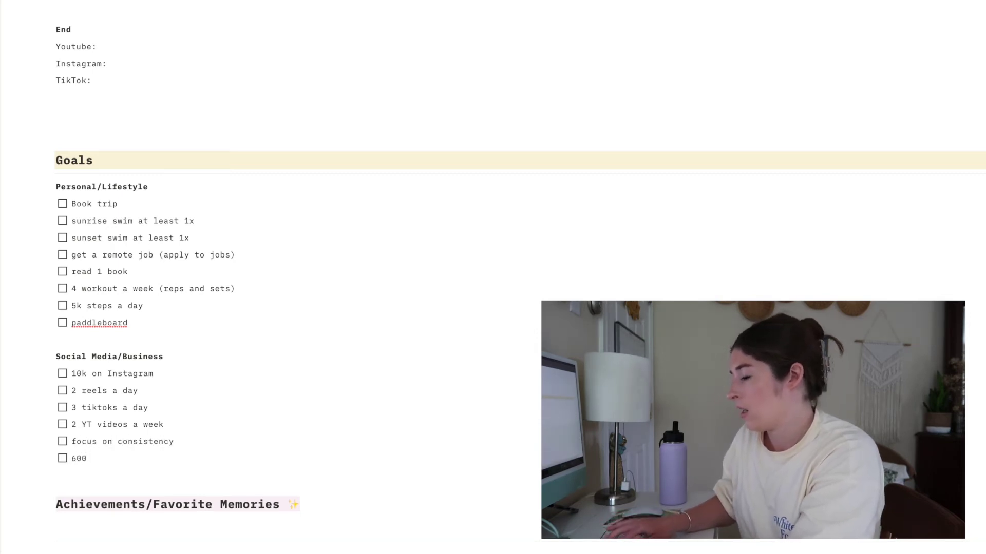
type("600 subs")
type("on youtube")
key("Return")
type("2-3 in feed post a week")
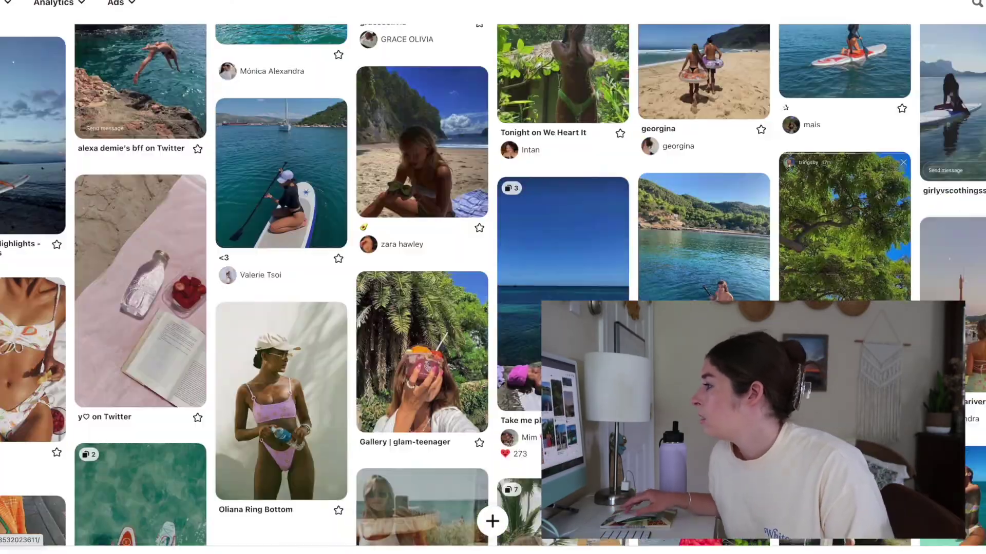
Save the paddleboard and cottage photo pins to the 2022 board's June section.
left_click(254, 93)
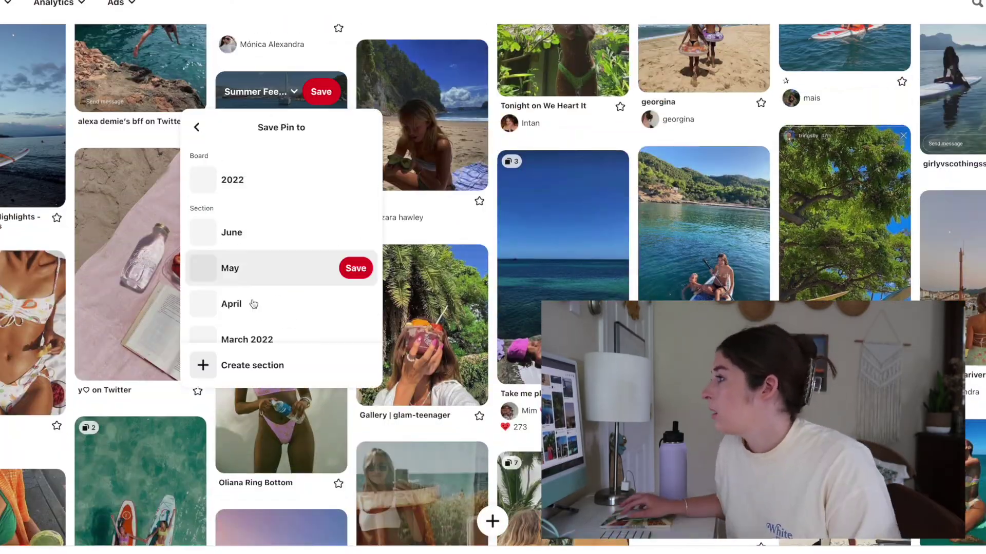
left_click(231, 229)
scroll(492, 285, "down", 10)
scroll(282, 205, "down", 10)
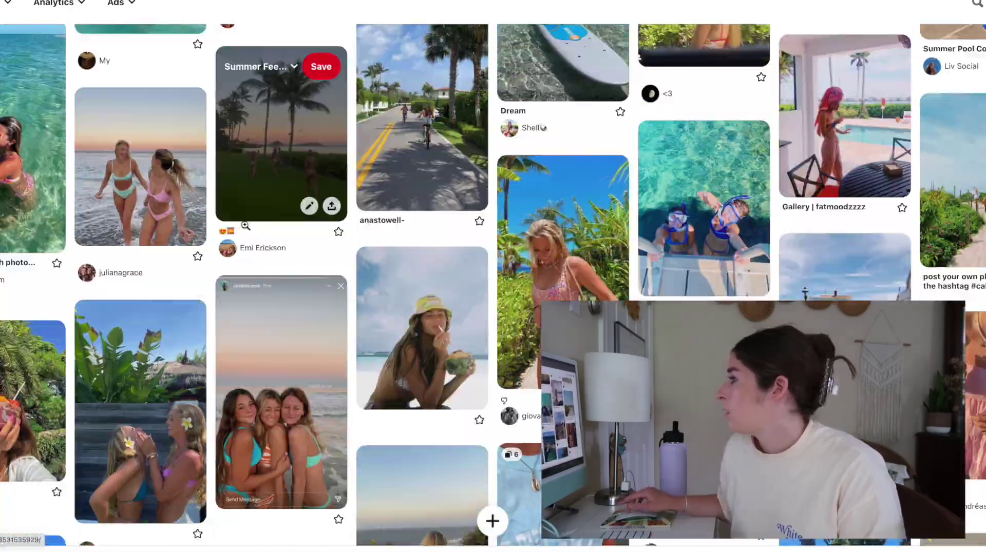
scroll(282, 221, "up", 1)
left_click(523, 67)
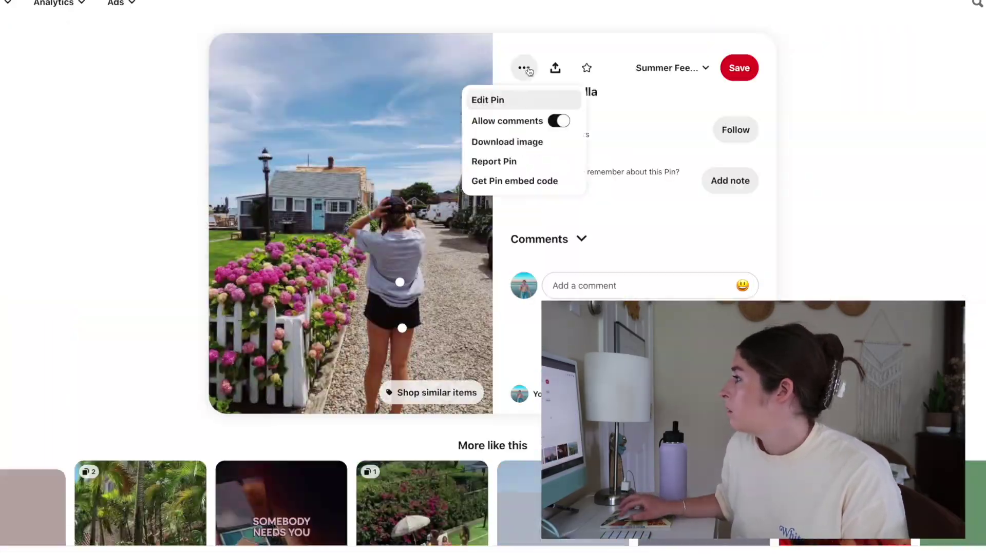
left_click(523, 68)
left_click(739, 68)
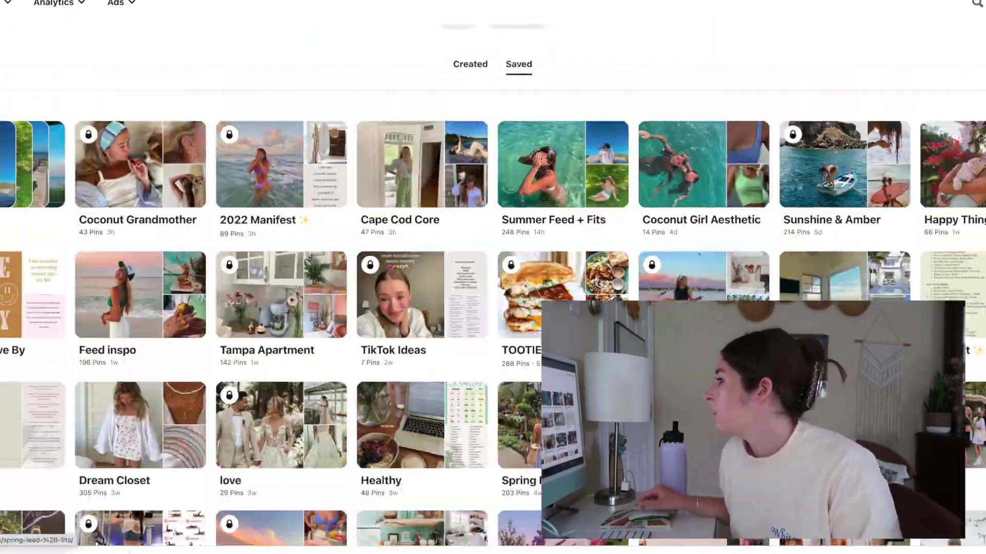
scroll(493, 305, "down", 15)
scroll(493, 306, "up", 15)
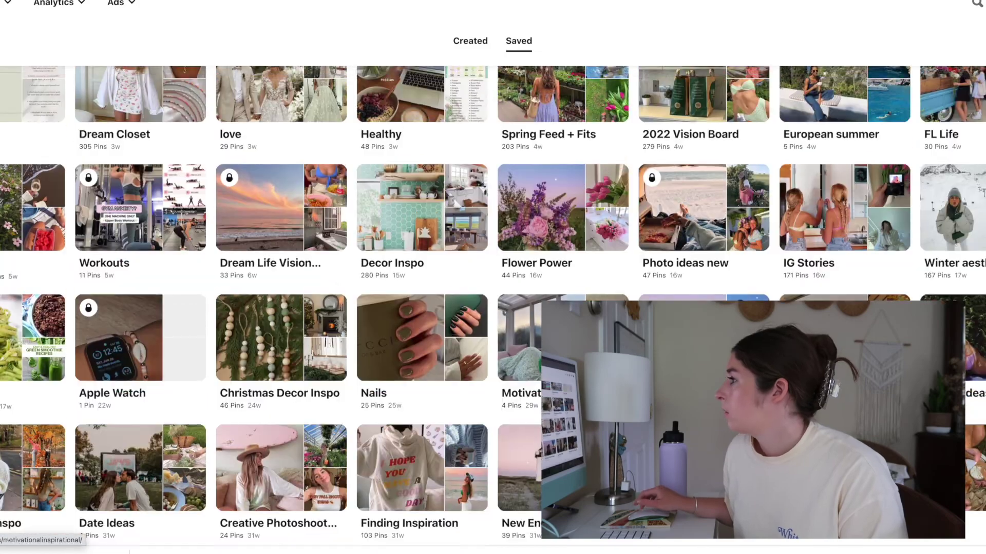
scroll(493, 306, "down", 12)
scroll(493, 278, "up", 3)
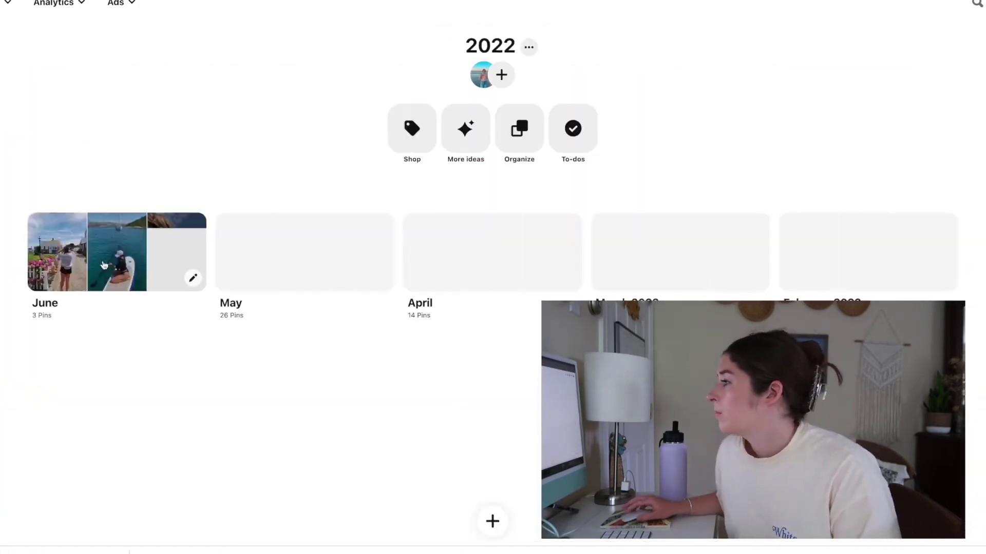
Open the June section and search saved pins for 'words to live by' quotes.
left_click(110, 247)
left_click(974, 4)
type("words to live by")
key("Return")
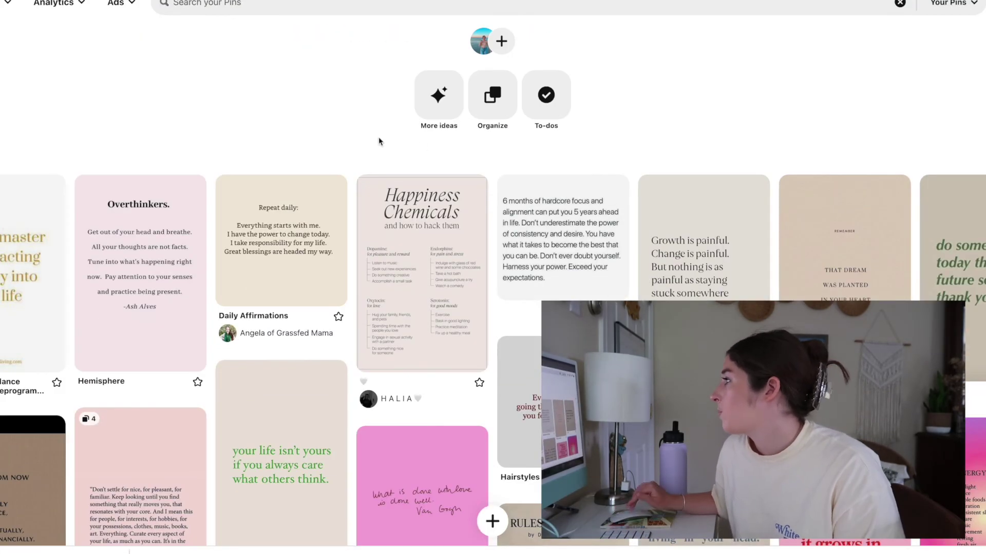
scroll(379, 141, "down", 1)
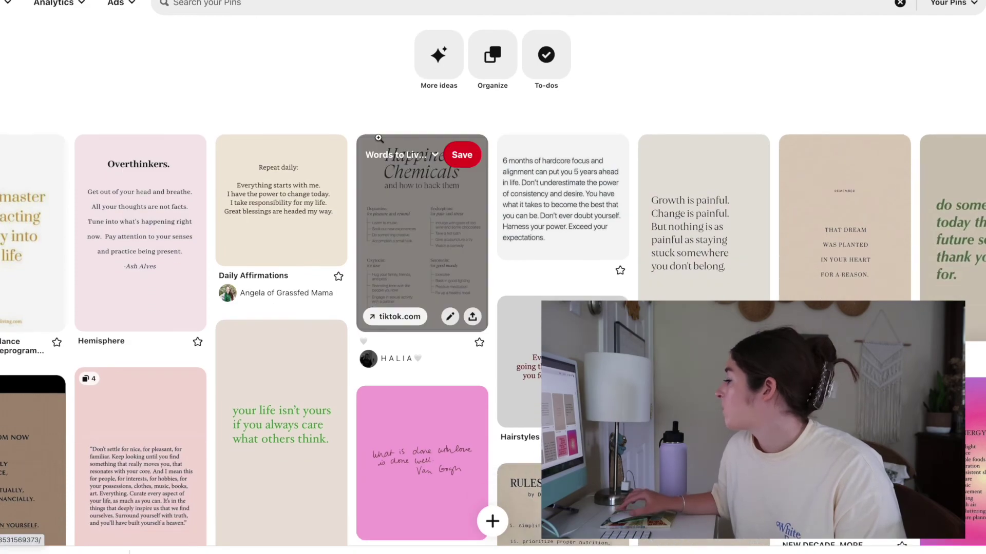
scroll(385, 134, "down", 15)
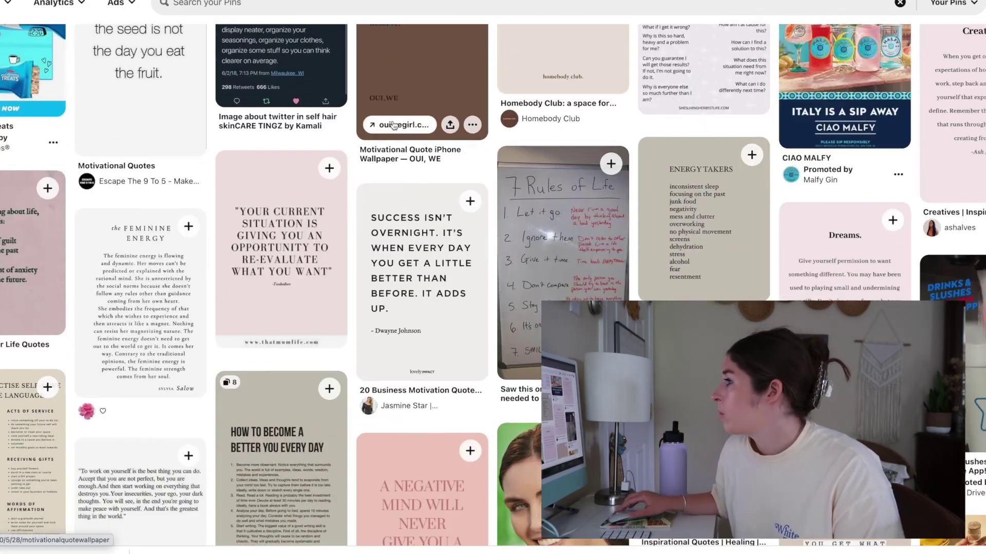
scroll(394, 125, "down", 5)
scroll(393, 125, "down", 6)
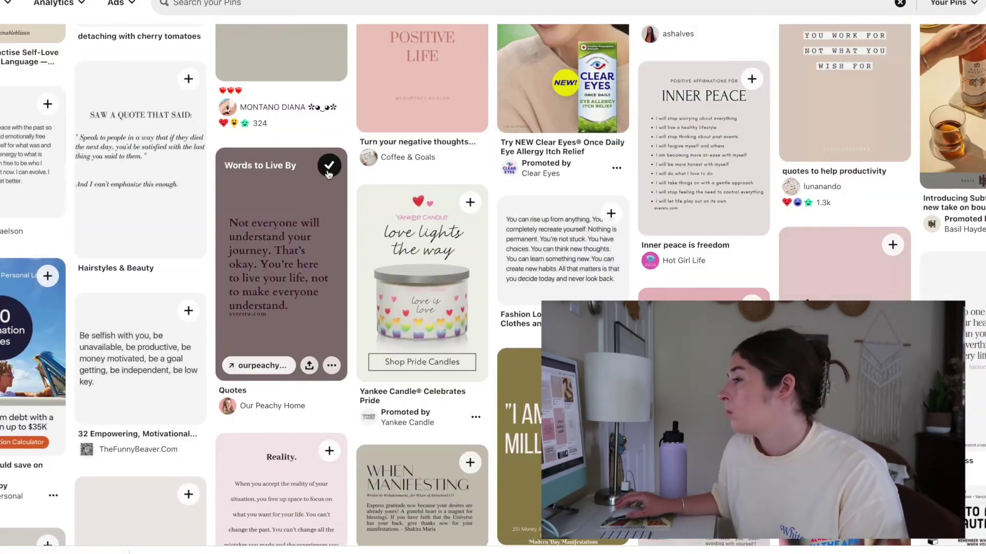
scroll(328, 175, "down", 14)
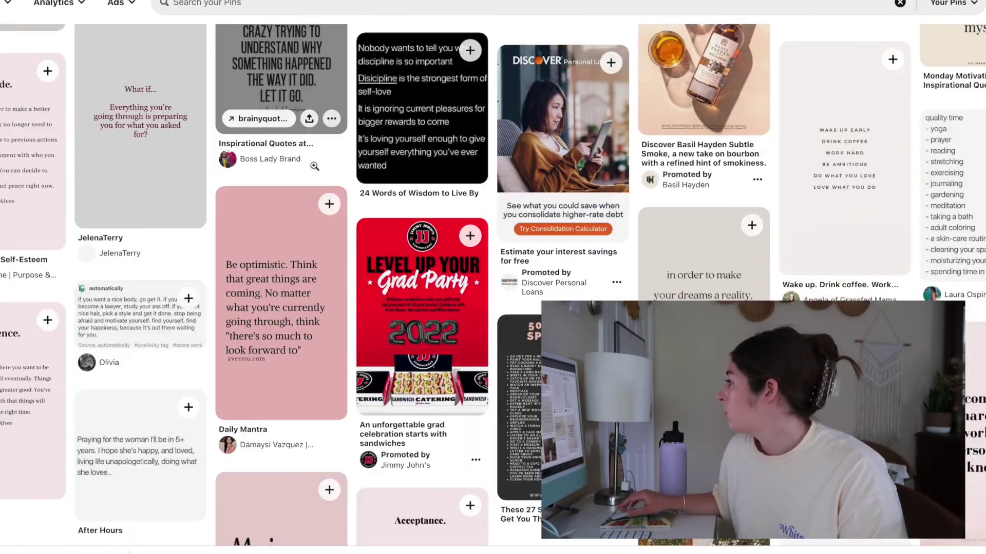
scroll(660, 419, "down", 1)
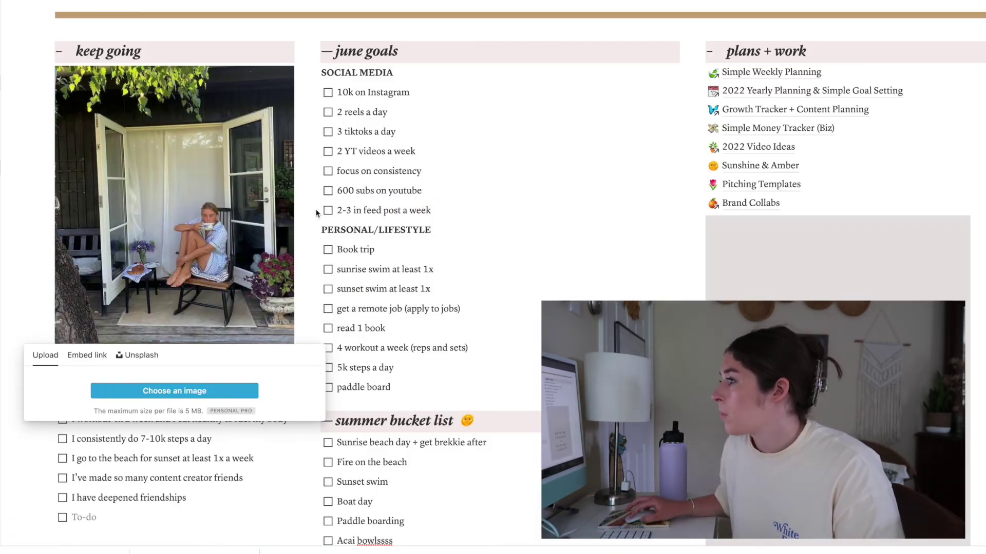
left_click(143, 390)
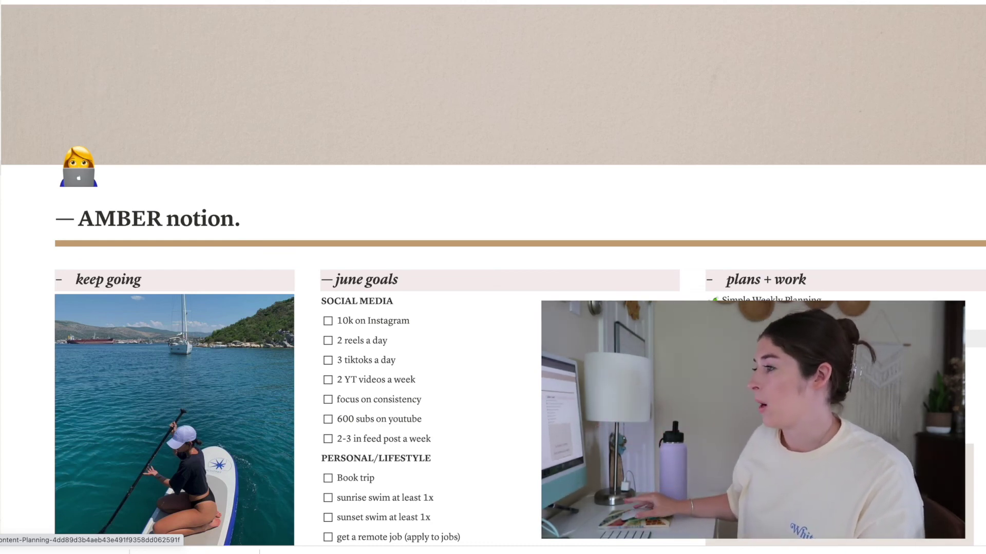
Scroll through the AMBER page to review the new cottage-and-hydrangeas photo and quote image.
scroll(255, 251, "down", 5)
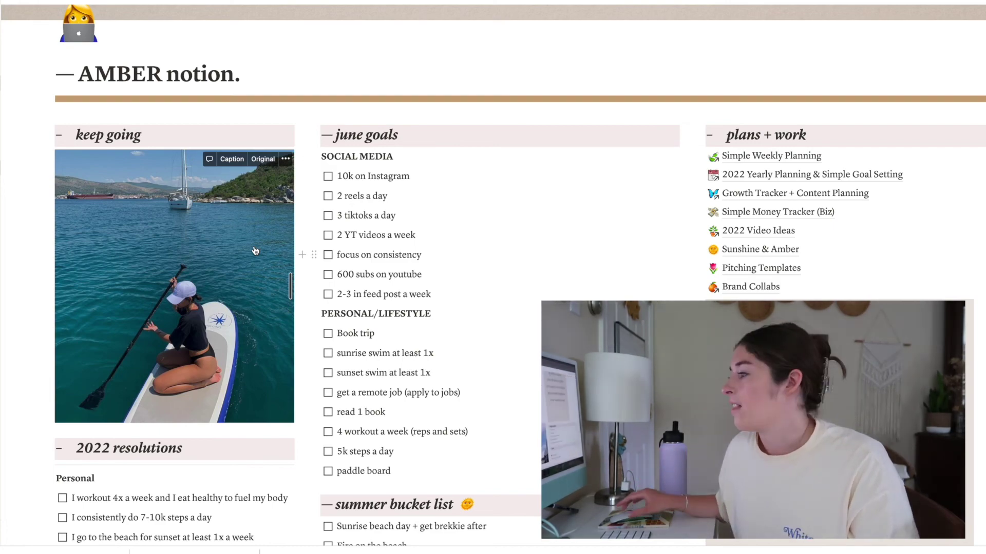
scroll(256, 251, "down", 10)
scroll(274, 249, "down", 3)
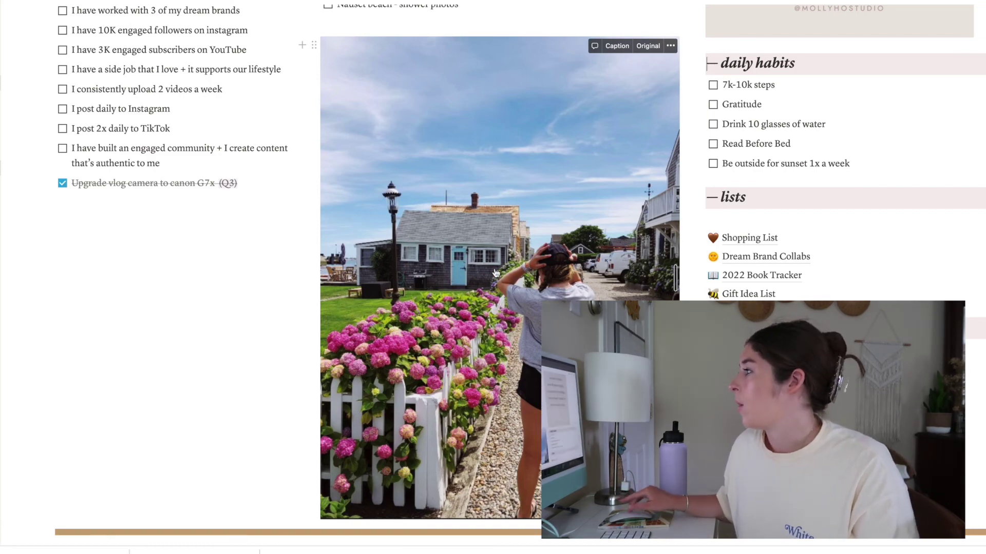
scroll(493, 269, "up", 15)
scroll(495, 269, "down", 10)
scroll(495, 269, "up", 3)
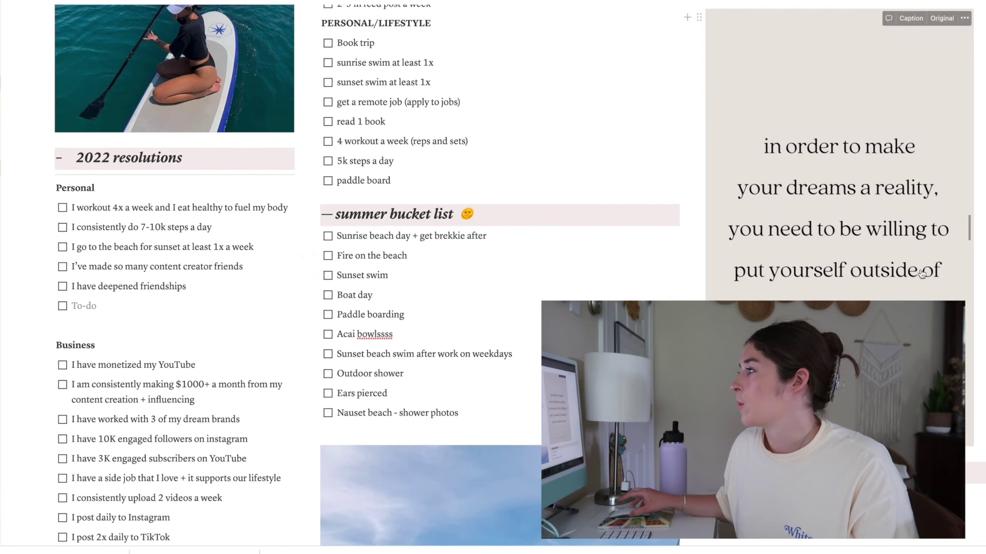